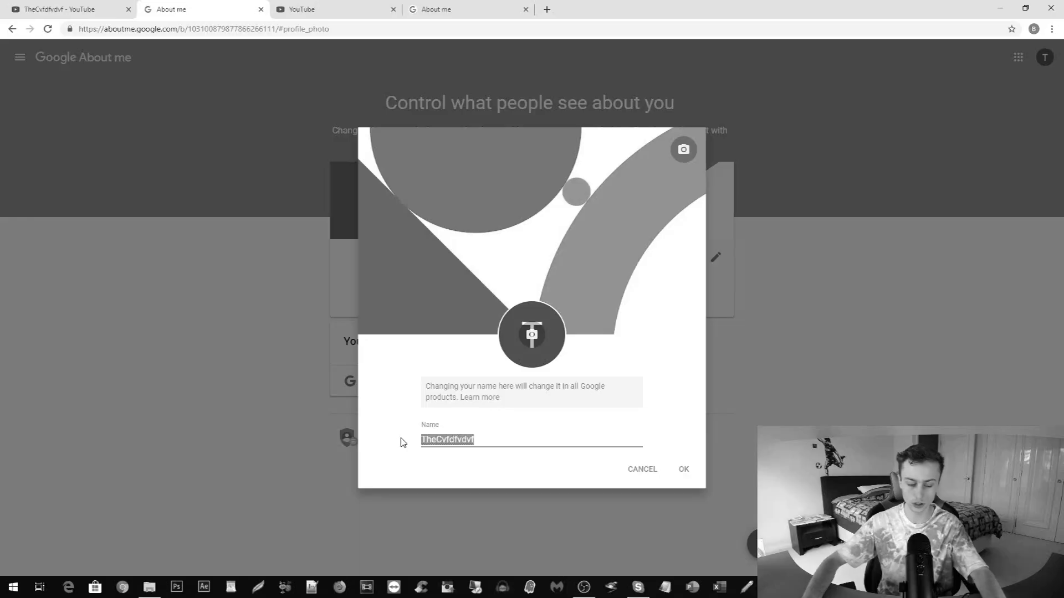
text(hech)
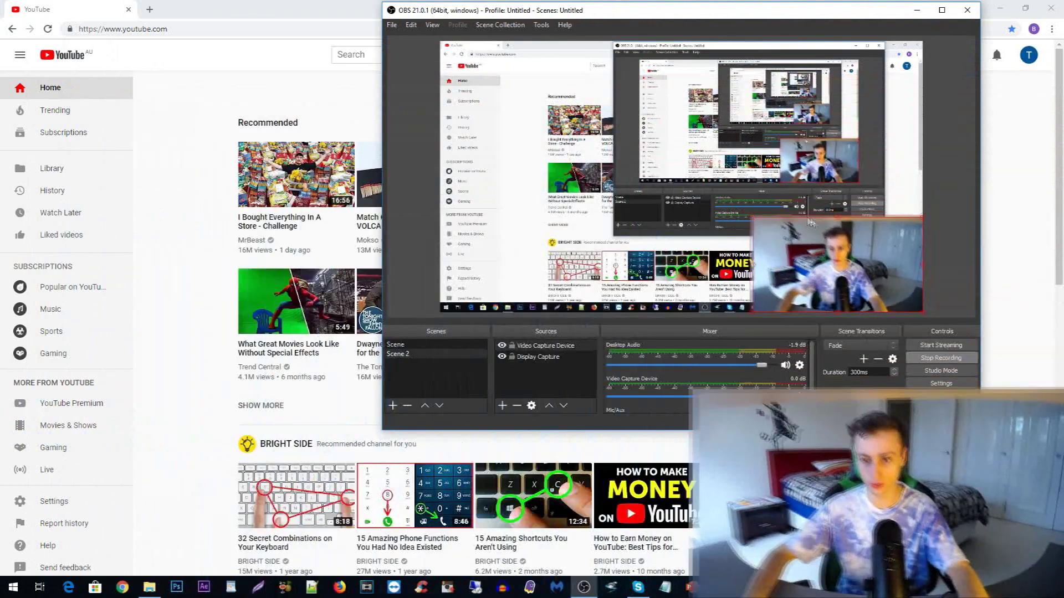
- From the avatar menu, open Your channel in a new tab and switch to it
click(204, 127)
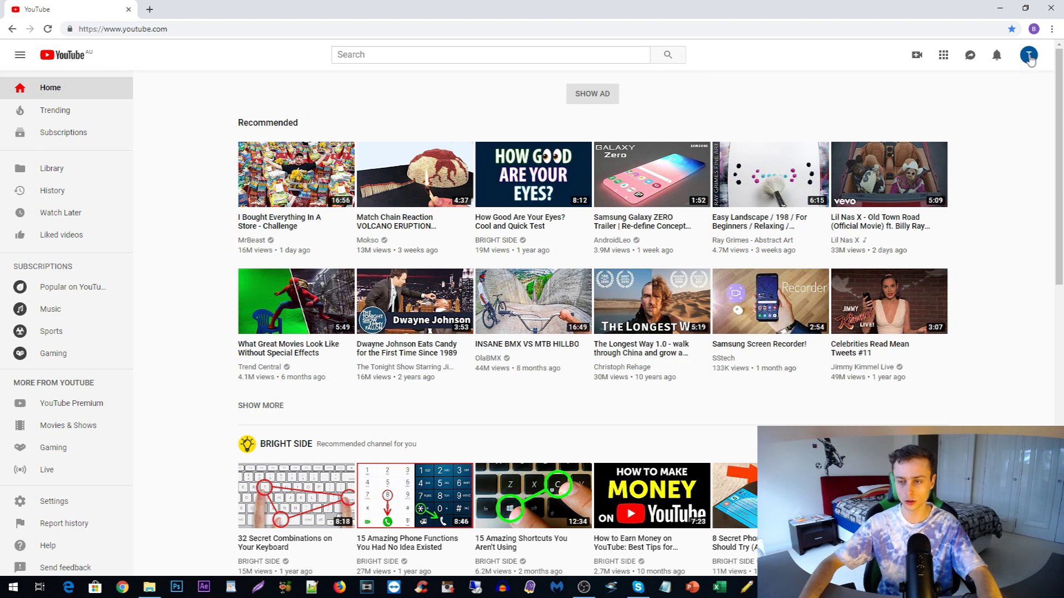
click(1029, 57)
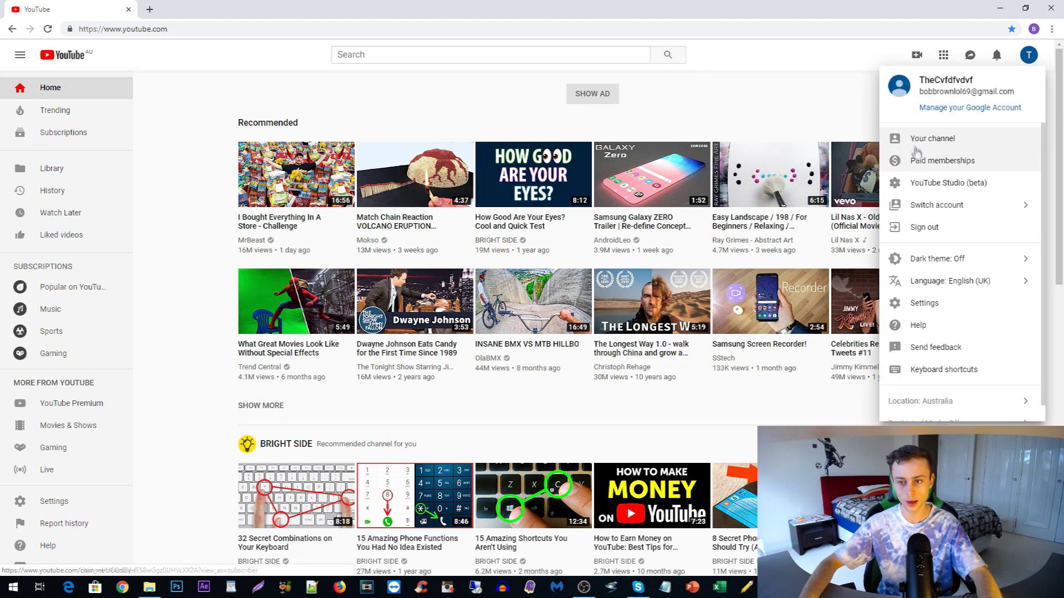
right_click(915, 139)
click(941, 152)
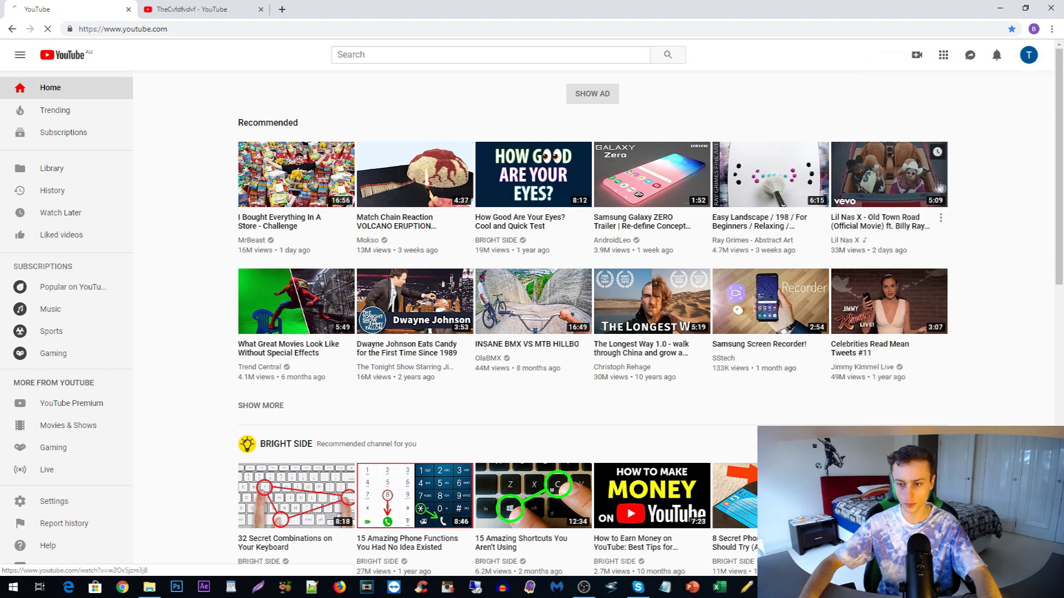
click(153, 9)
- From the dashboard's account settings, open the channel name editor on Google, then return to the channel tab
drag(153, 7, 61, 7)
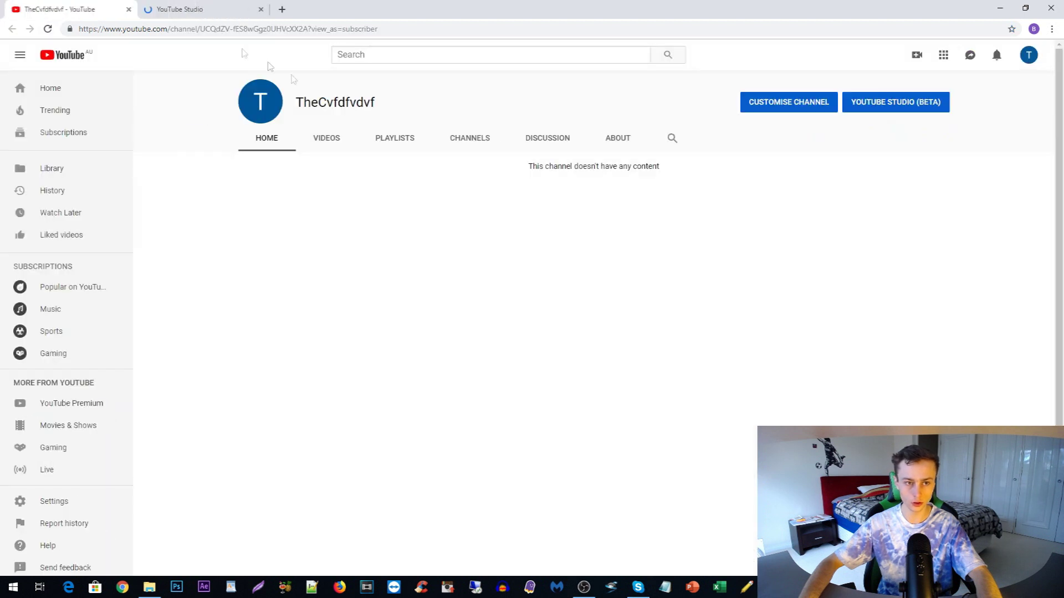
click(203, 8)
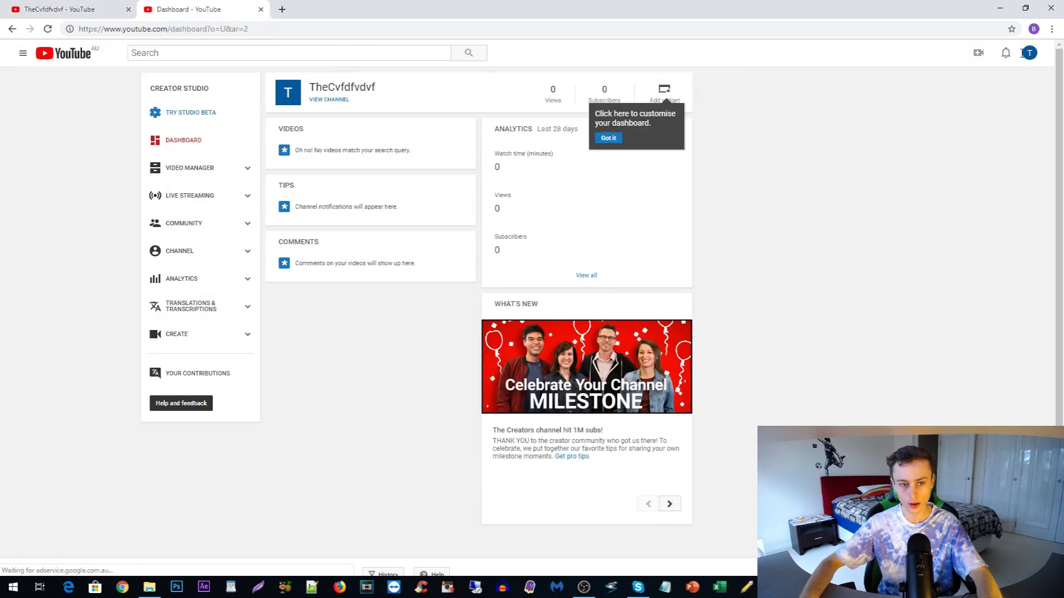
click(1030, 54)
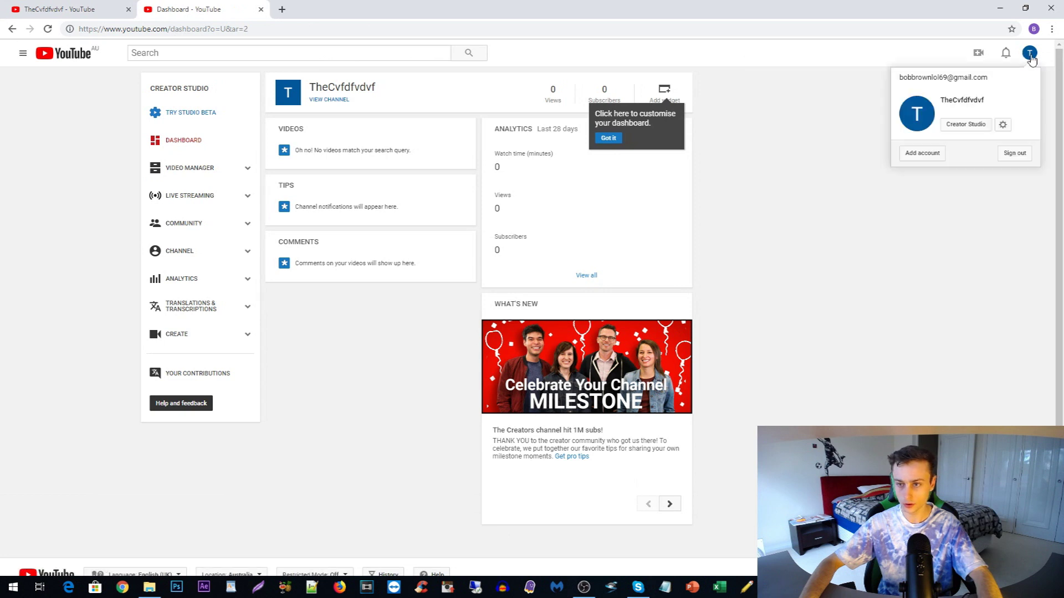
click(1003, 126)
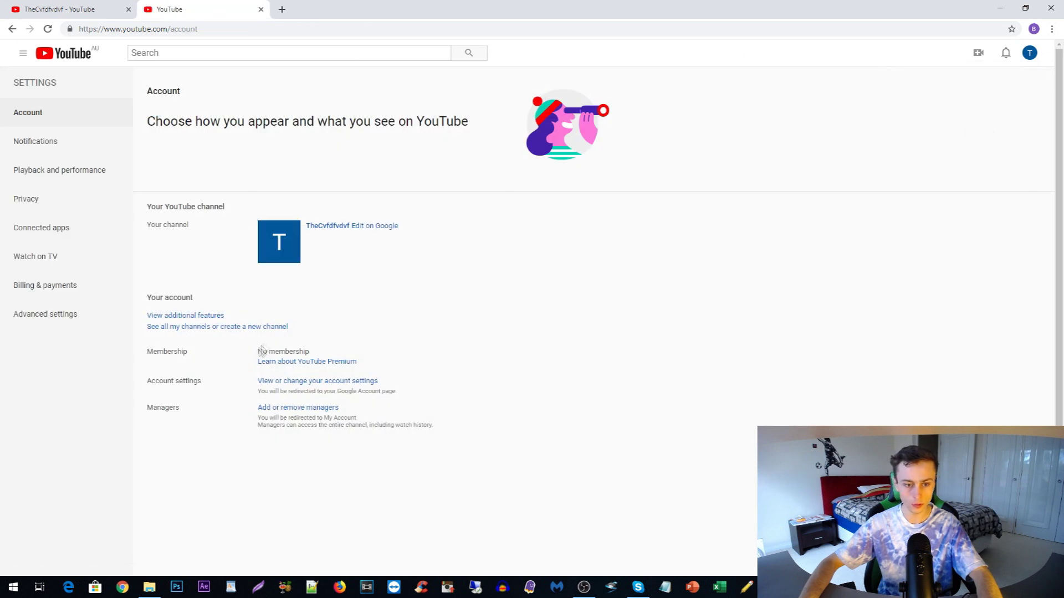
click(384, 230)
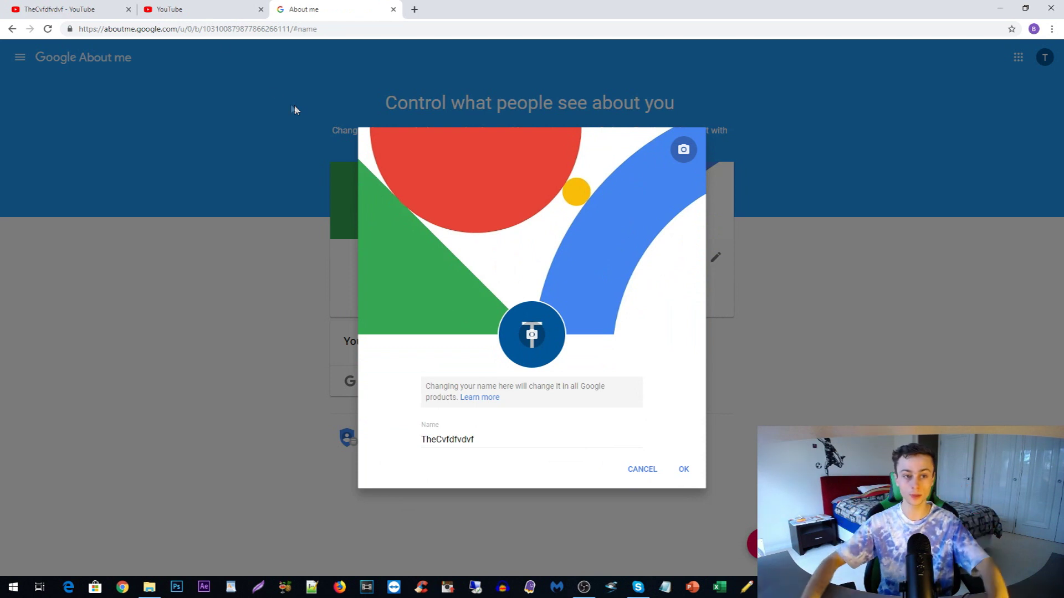
click(200, 9)
click(60, 8)
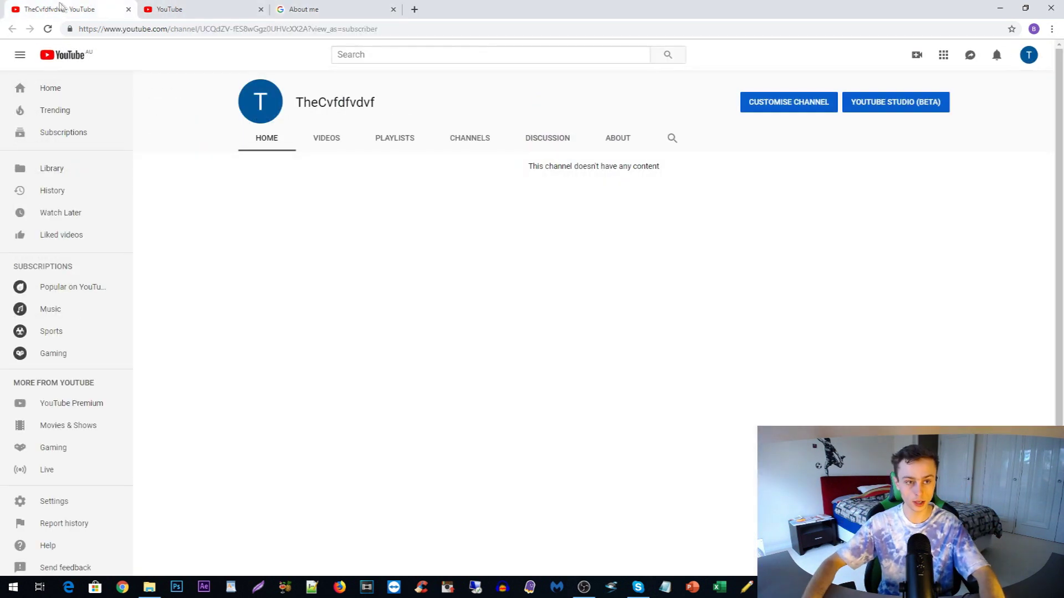
click(773, 107)
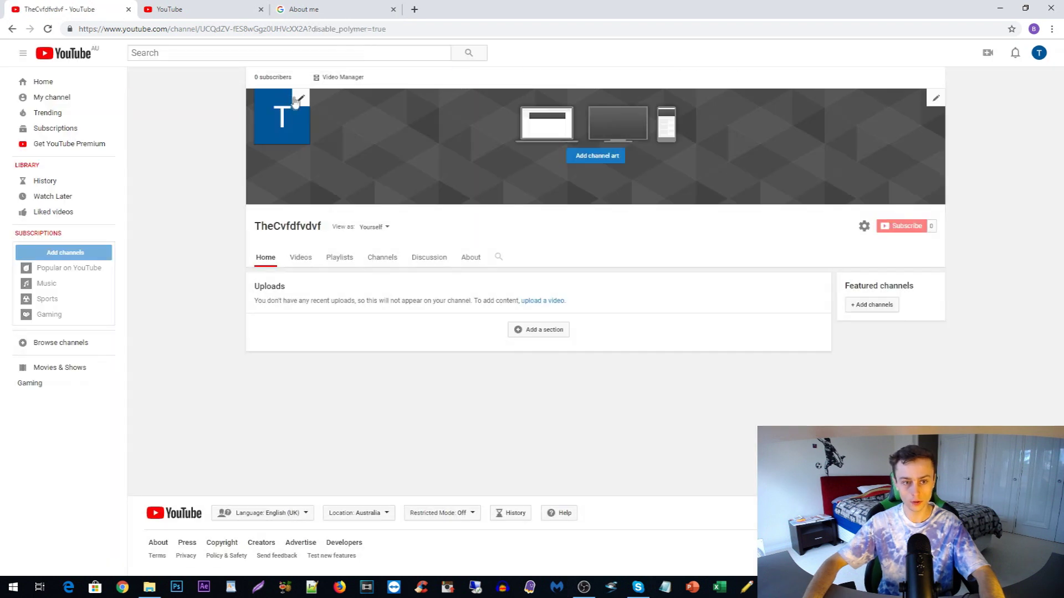
click(300, 99)
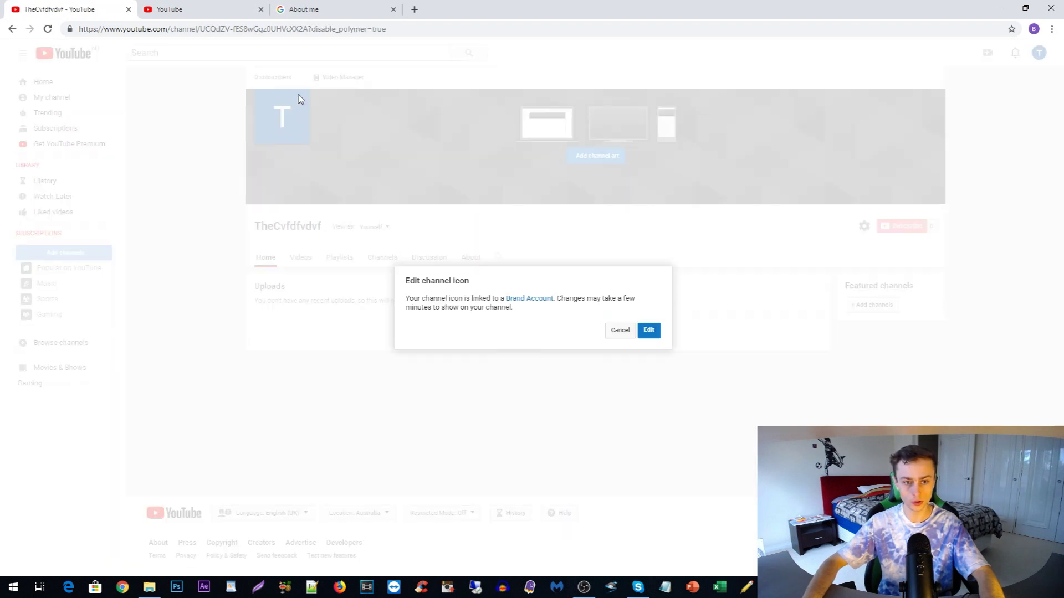
click(648, 331)
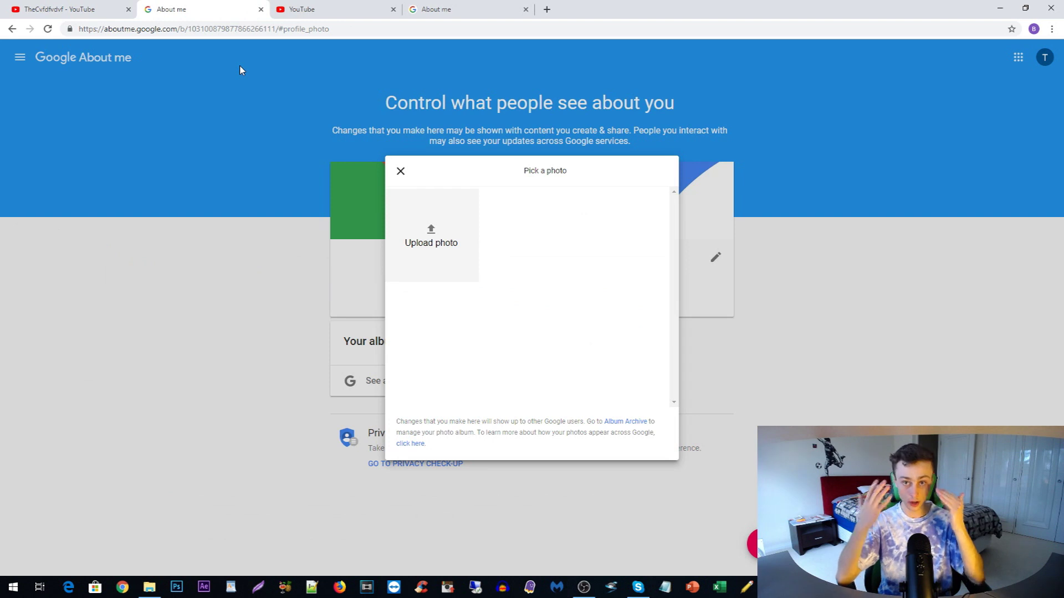
click(400, 170)
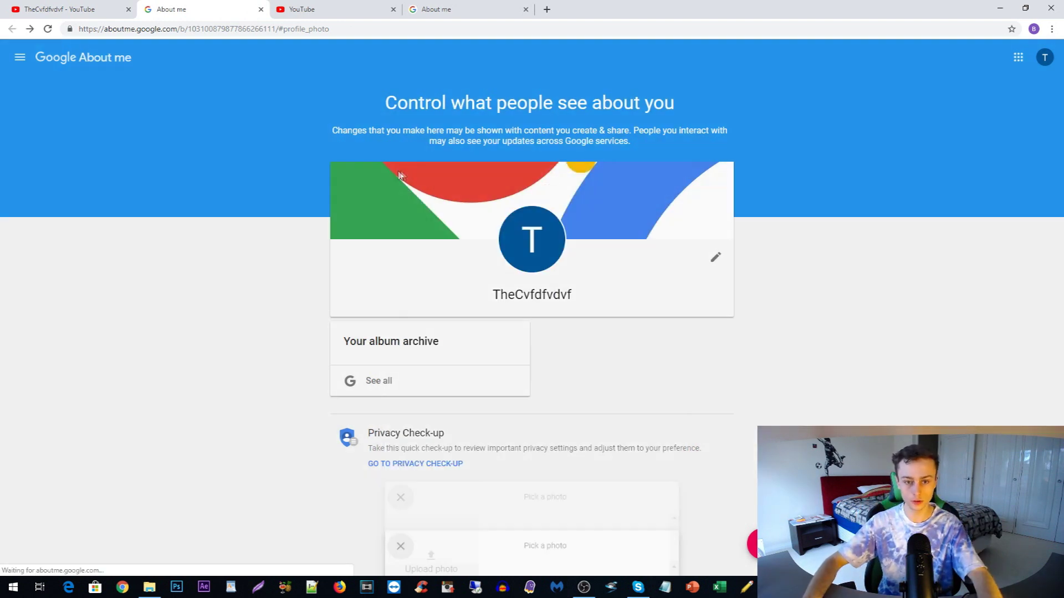
- Change the Google profile name to 'Thechannelnameguide', save it, and return to YouTube
click(715, 259)
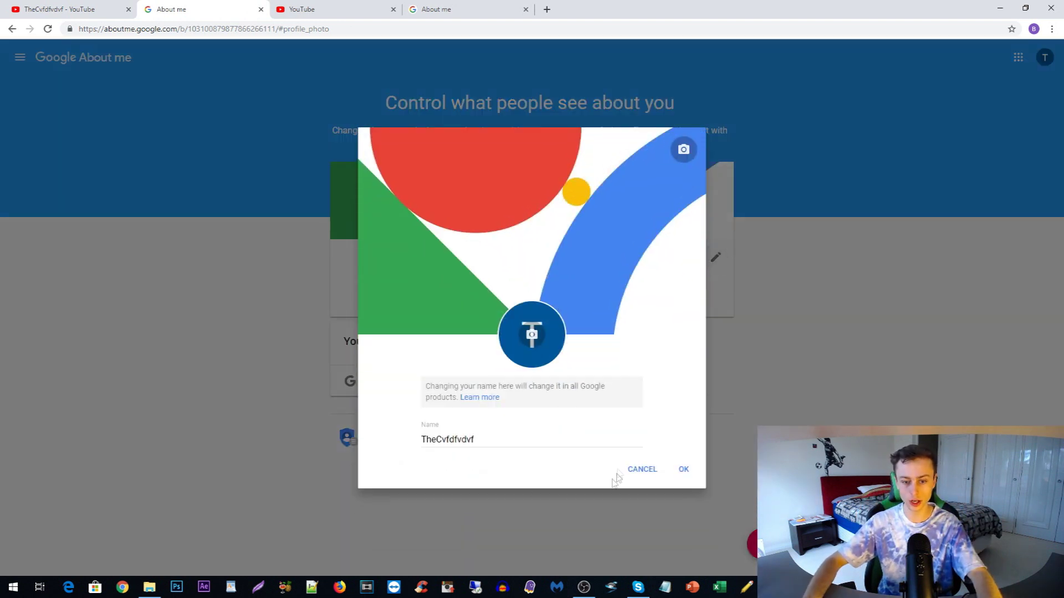
drag(487, 442, 404, 440)
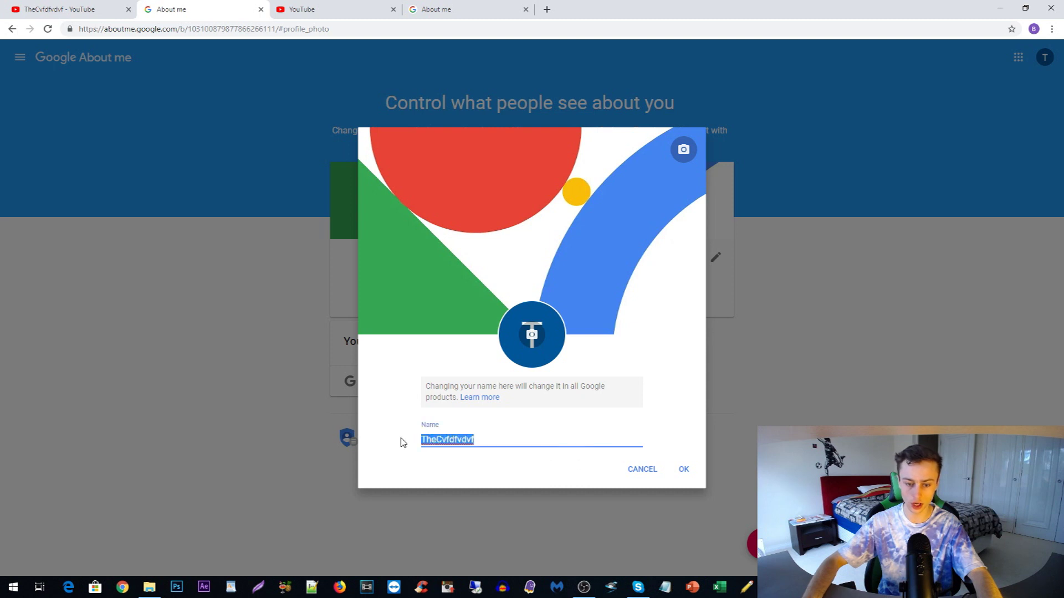
text(Thechannelname)
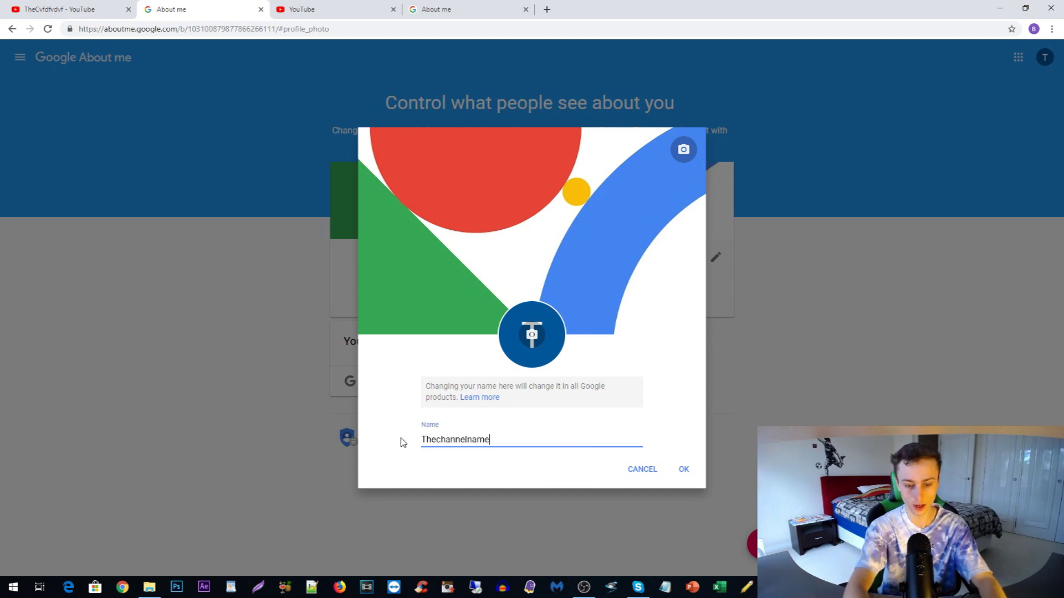
text(guide)
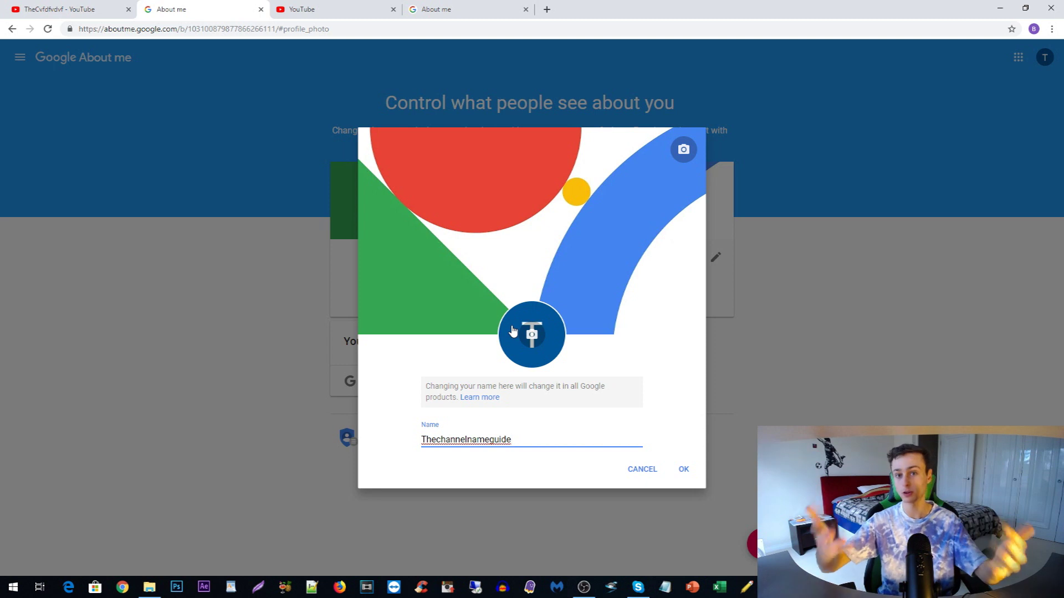
click(681, 469)
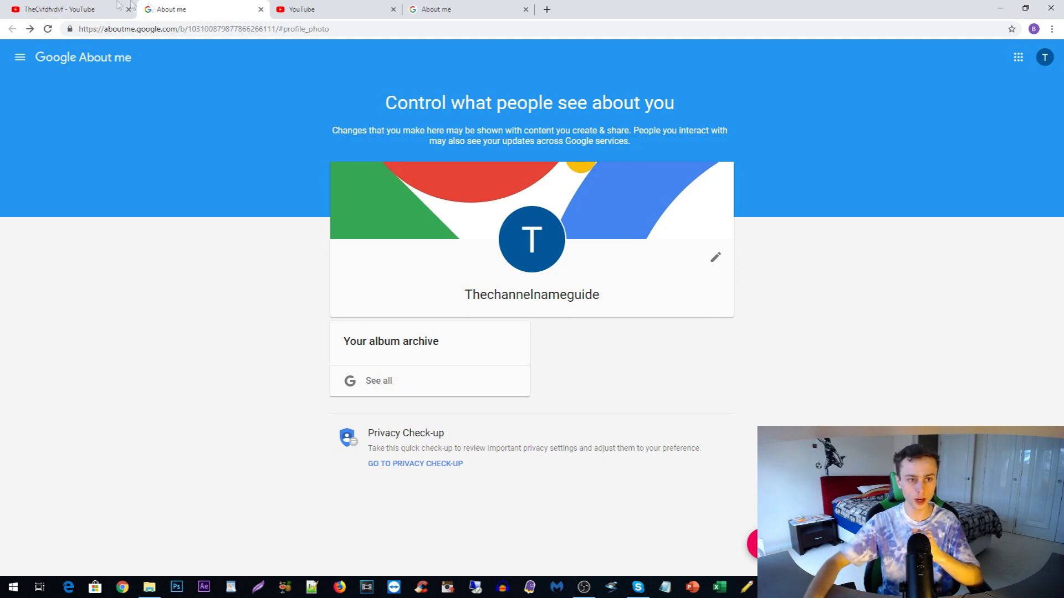
click(101, 8)
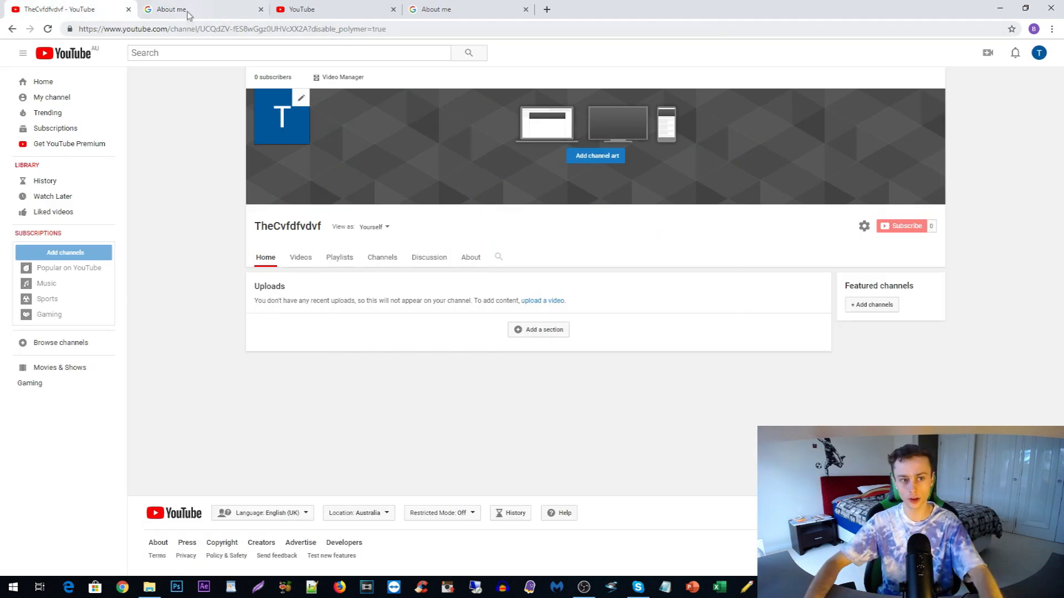
- Confirm account settings show 'Thechannelnameguide', then open the classic Creator Studio dashboard
click(1039, 53)
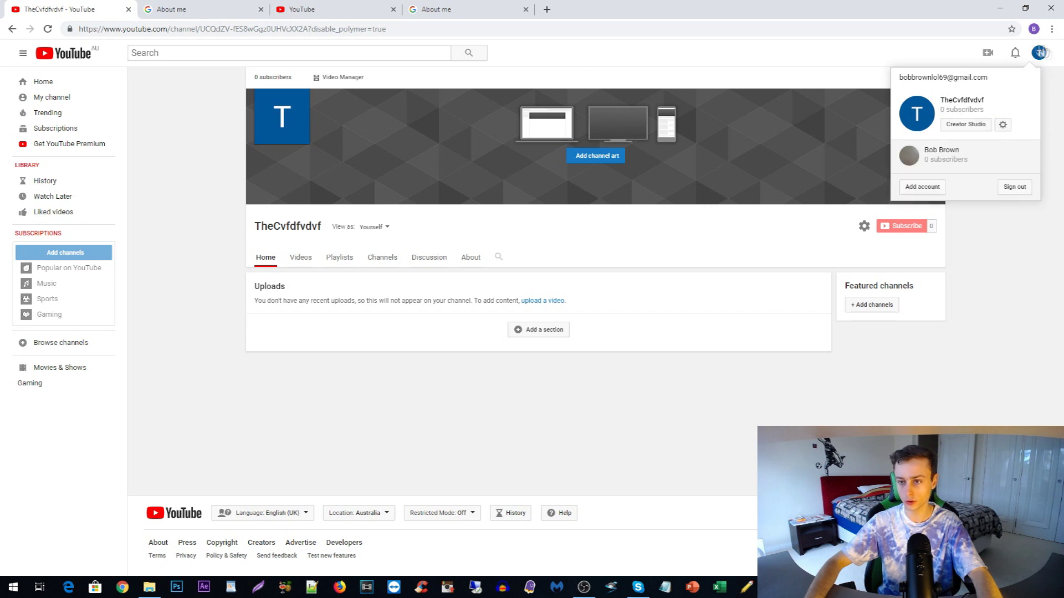
click(1003, 124)
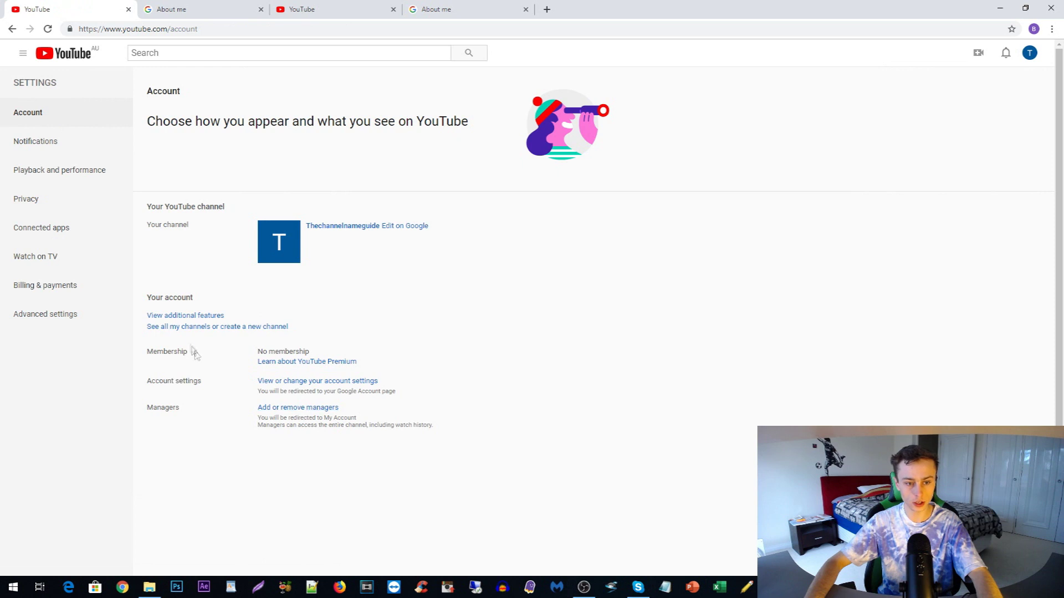
click(1029, 52)
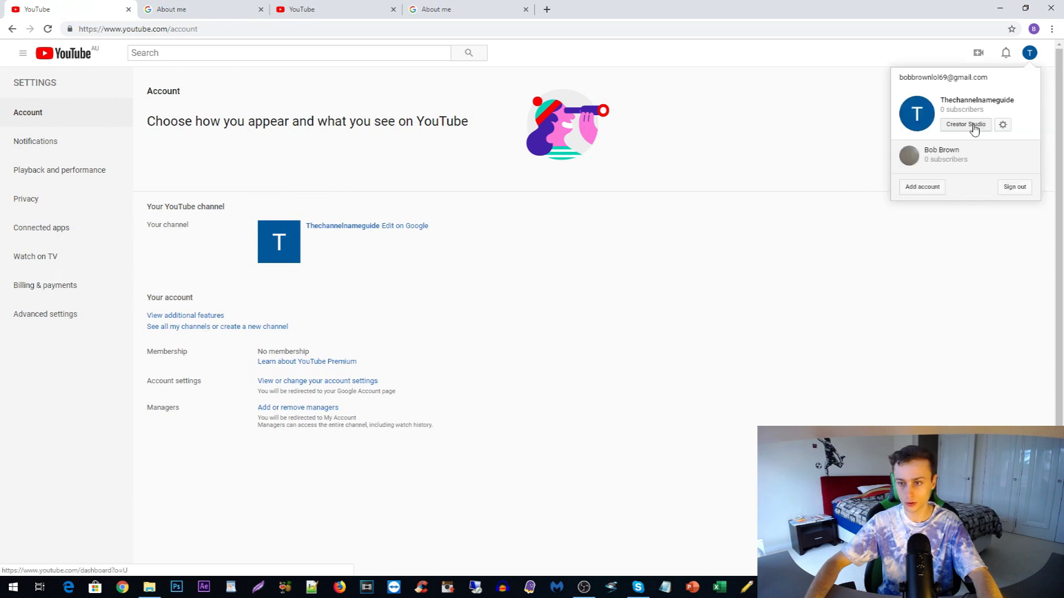
click(963, 127)
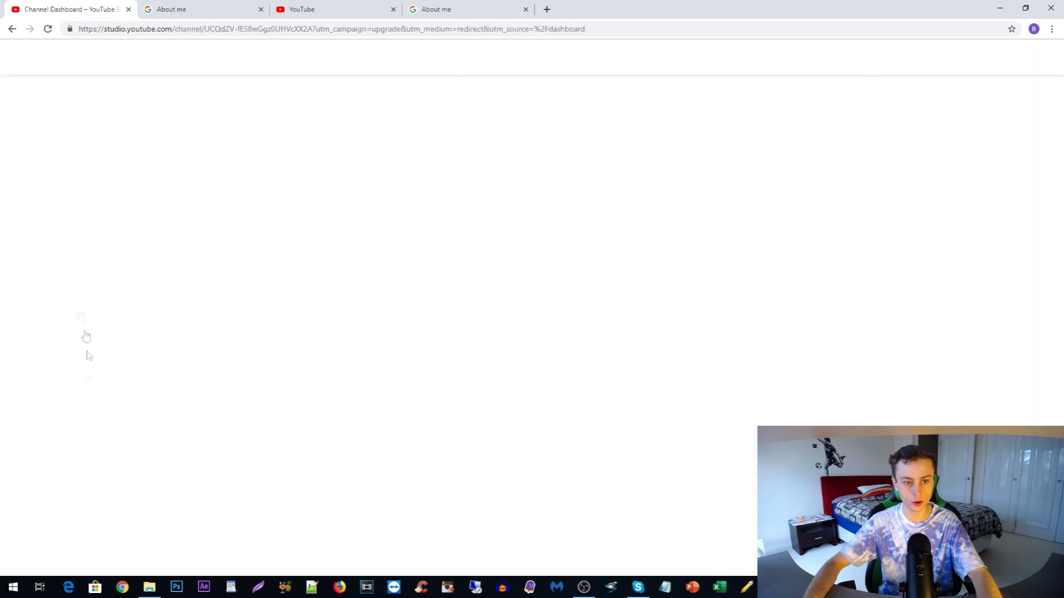
click(82, 560)
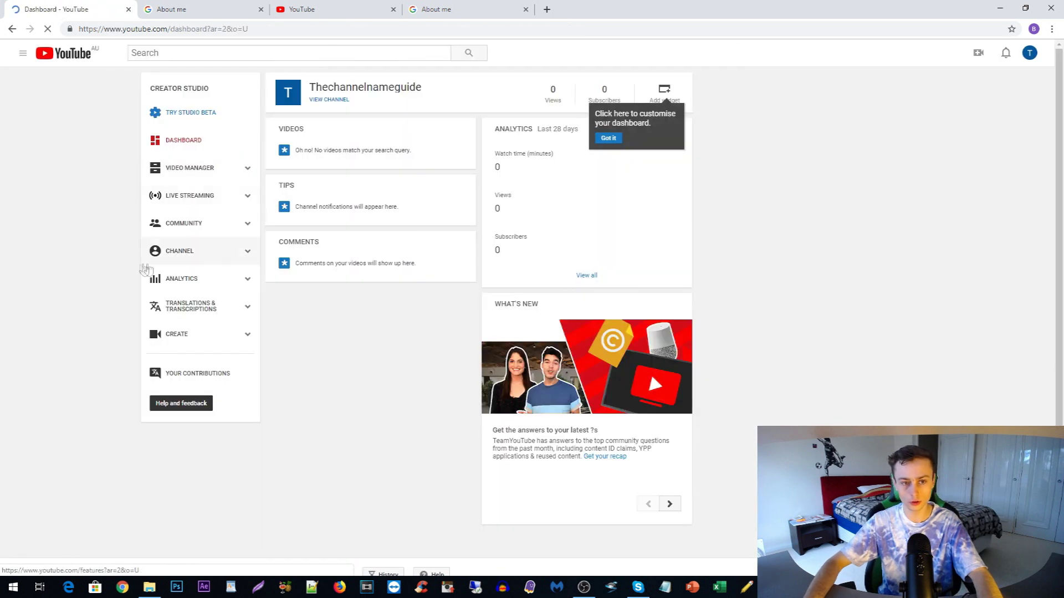
- Open Creator Studio Classic's Channel Status and features page to check custom URL eligibility
click(194, 259)
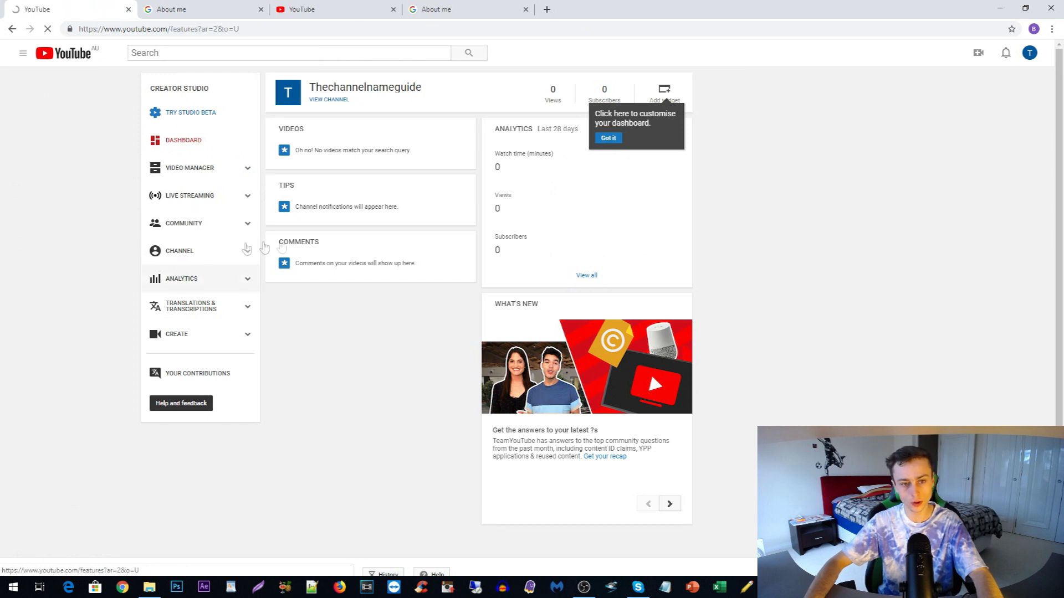
scroll(687, 316, down, 1)
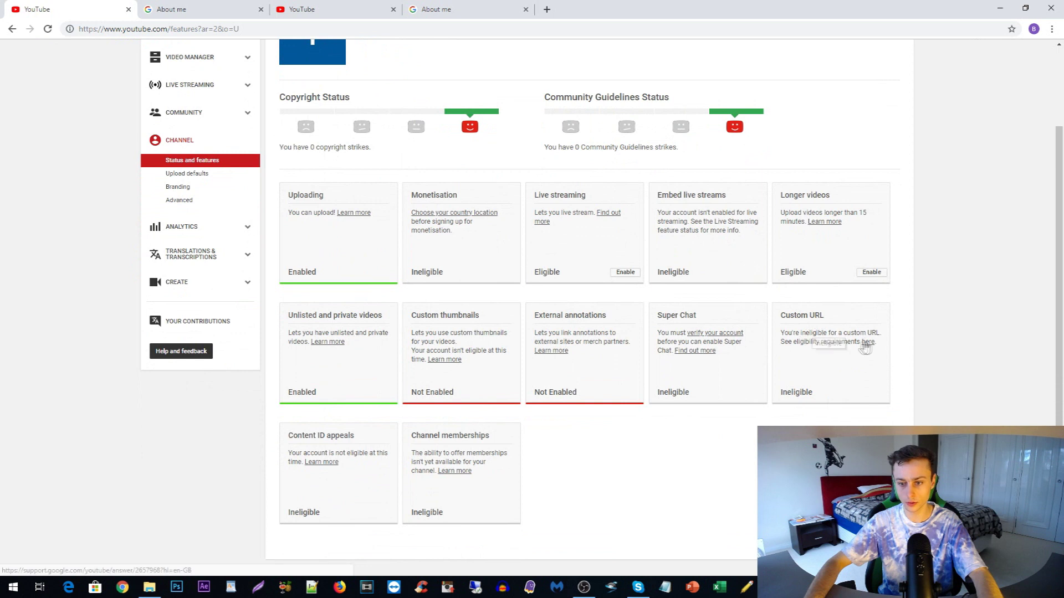
scroll(786, 378, up, 2)
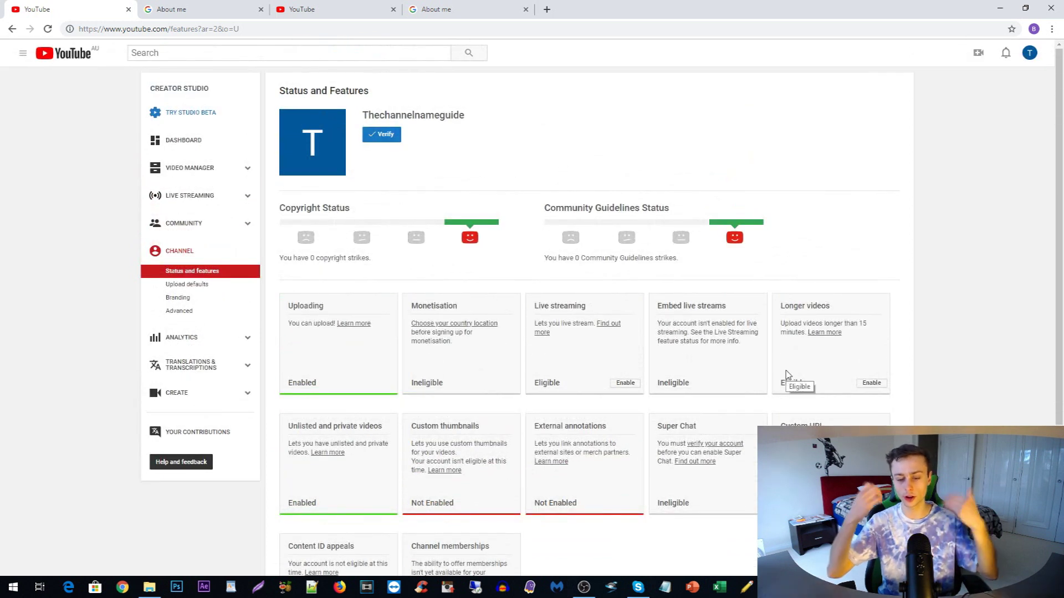